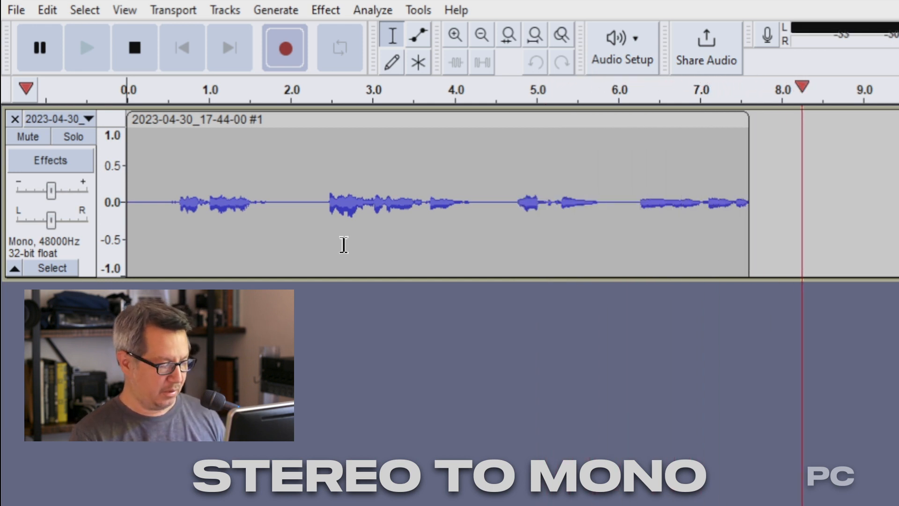
# Step: Play the recording and zoom in closely on the loud section of the second clip's waveform
pyautogui.press('space')
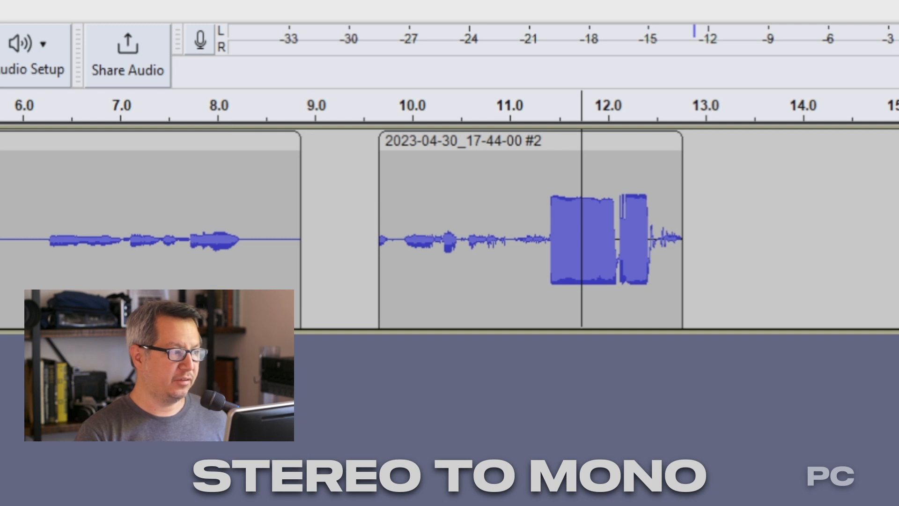
pyautogui.hotkey('ctrl', '1')
pyautogui.hotkey('ctrl', '1')
pyautogui.hotkey('ctrl', '1')
pyautogui.hotkey('ctrl', '1')
pyautogui.hotkey('ctrl', '1')
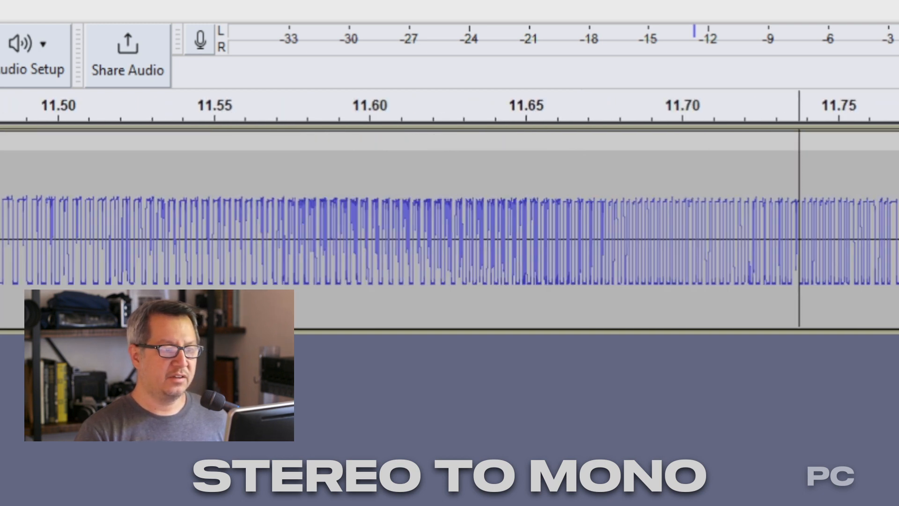
pyautogui.hotkey('ctrl', '1')
pyautogui.hotkey('ctrl', '1')
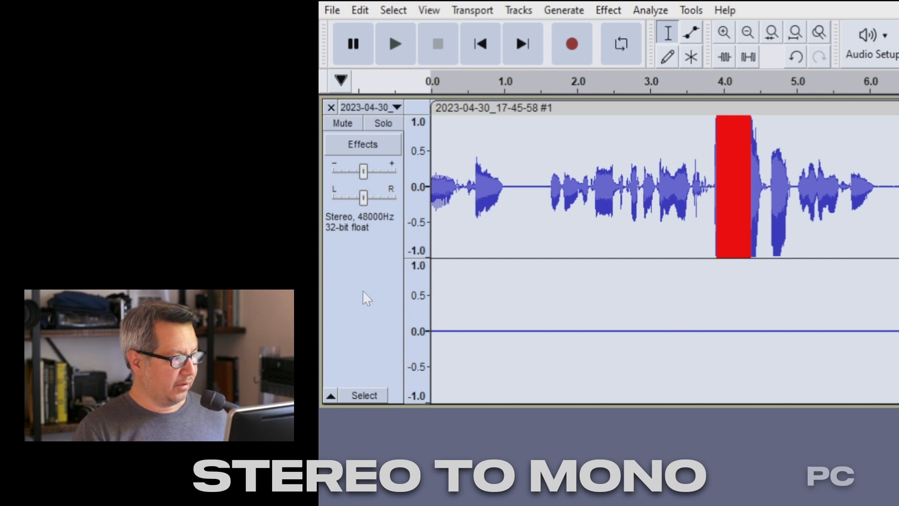
# Step: Split the new stereo track to mono and undo the split
pyautogui.click(360, 108)
pyautogui.click(357, 109)
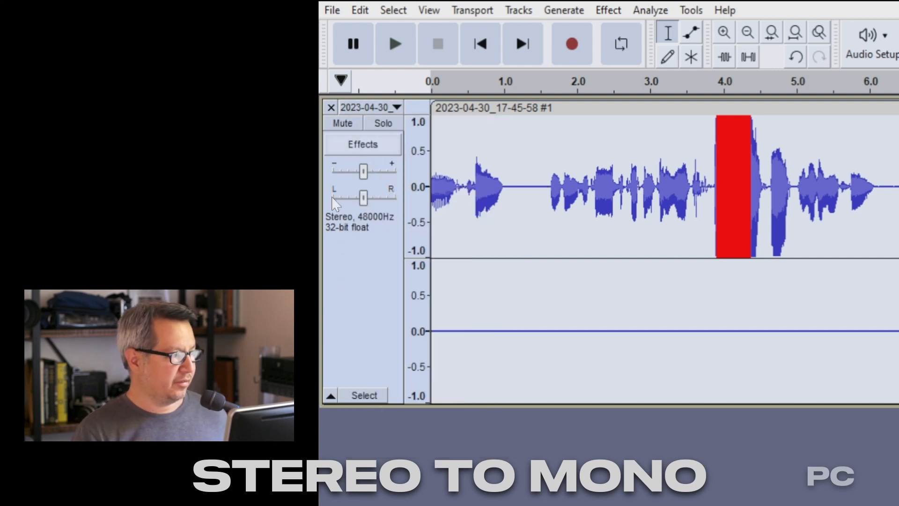
pyautogui.rightClick(364, 278)
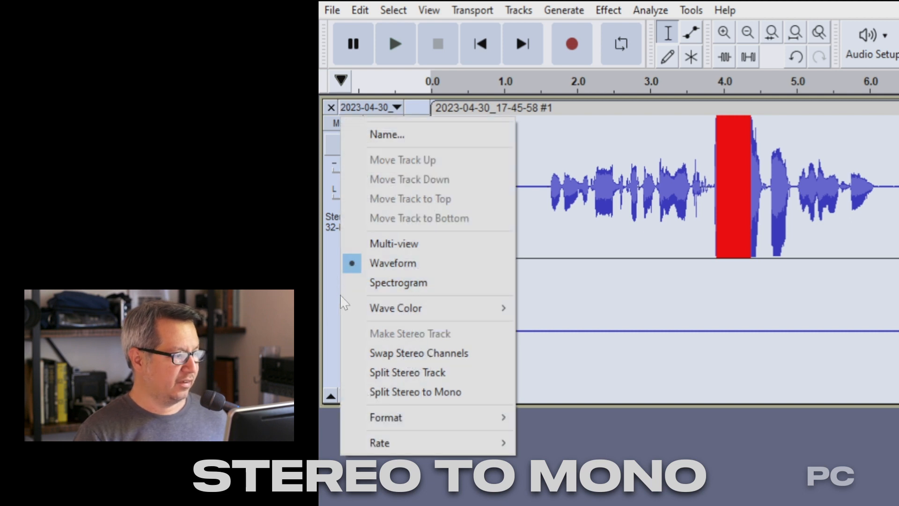
pyautogui.click(409, 392)
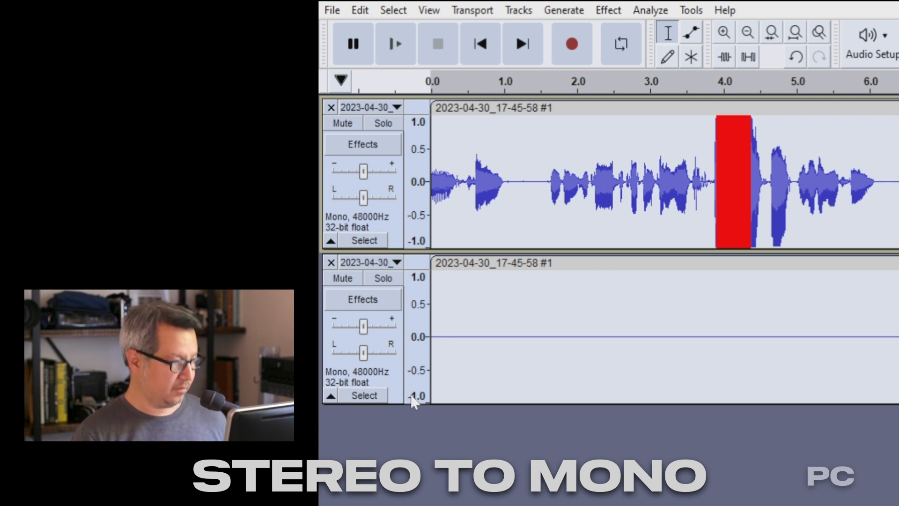
pyautogui.hotkey('ctrl', 'z')
# Step: Split the stereo track to mono again and remove the silent second mono track
pyautogui.rightClick(373, 296)
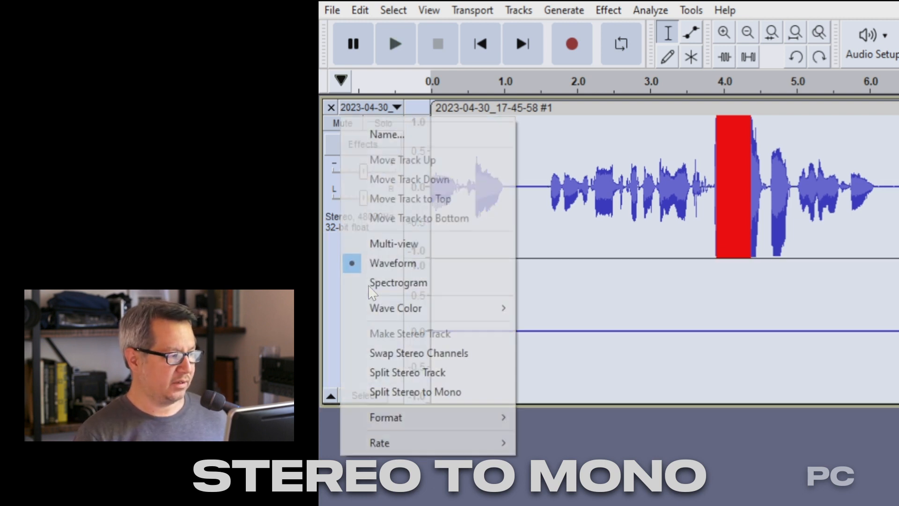
pyautogui.click(413, 392)
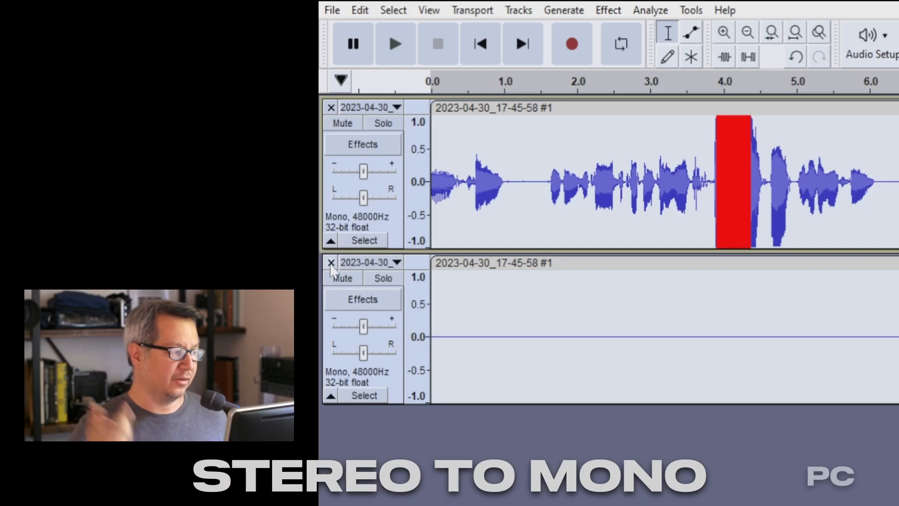
pyautogui.click(331, 262)
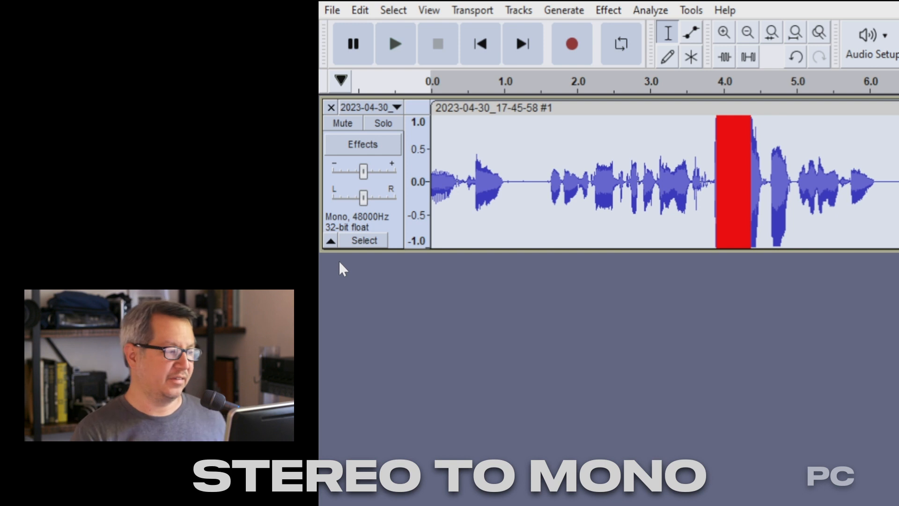
# Step: Record a new voice take into the empty project
pyautogui.click(389, 37)
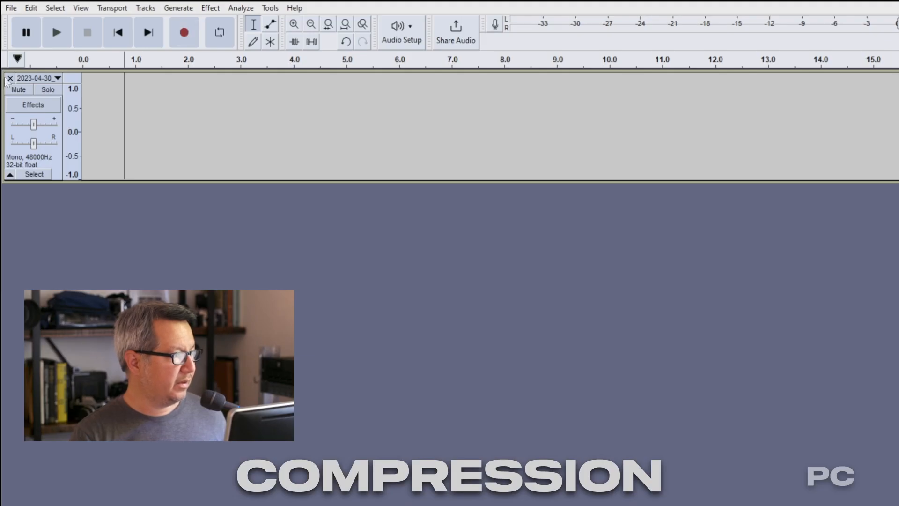
pyautogui.click(9, 79)
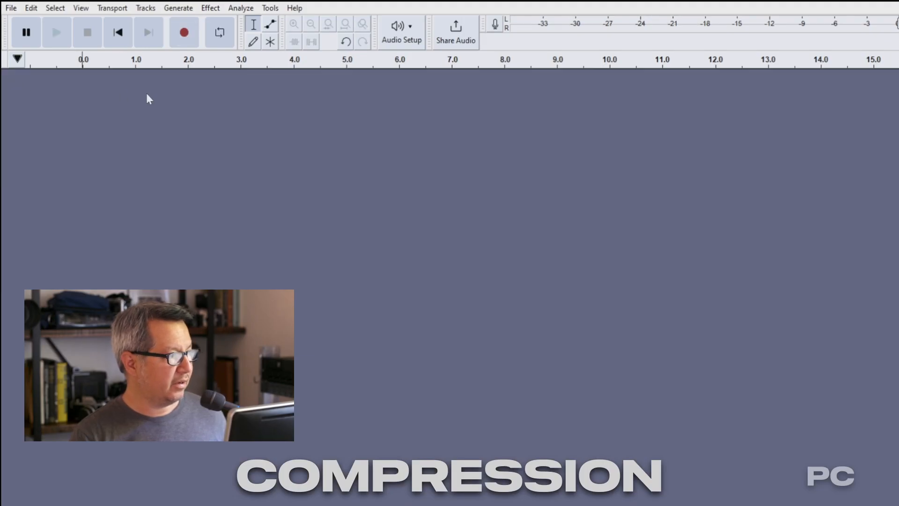
pyautogui.click(173, 38)
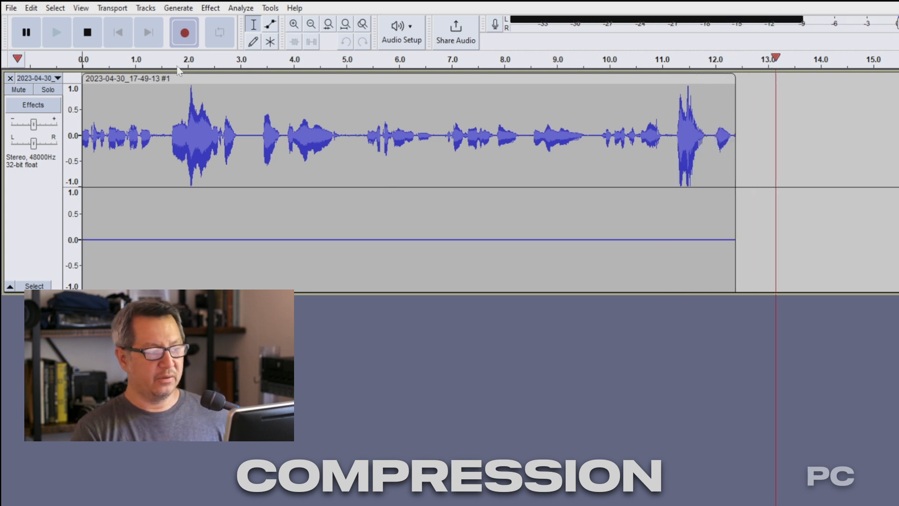
pyautogui.press('space')
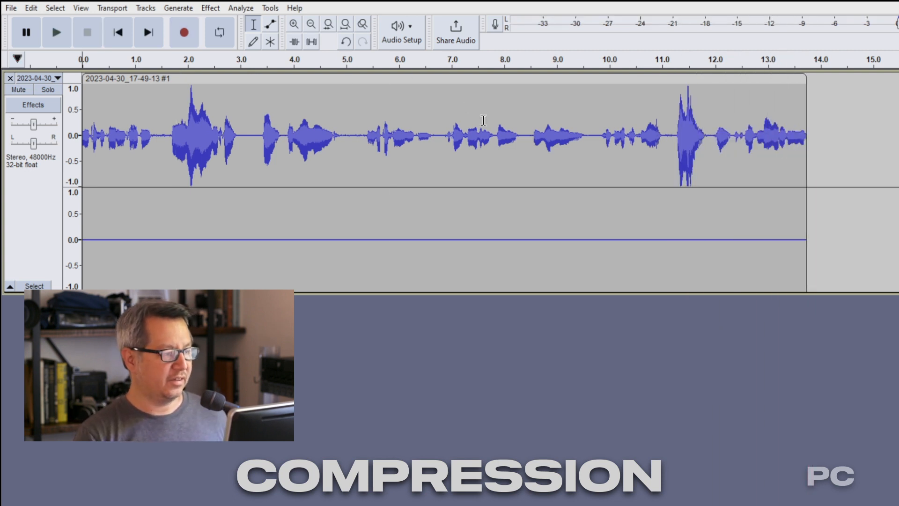
# Step: Delete the start of the recording, up to about 8.4 seconds
pyautogui.moveTo(526, 141); pyautogui.dragTo(83, 140)
pyautogui.press('Delete')
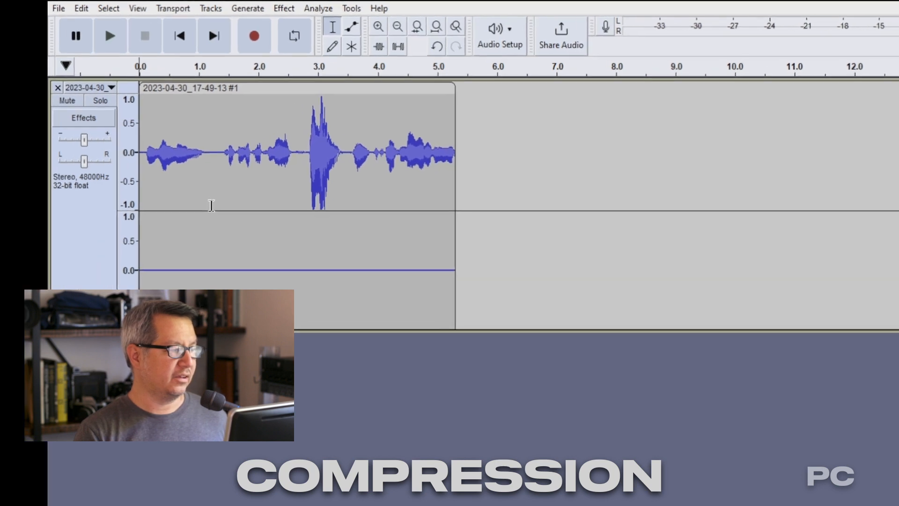
# Step: Play back the trimmed recording from different points
pyautogui.click(198, 175)
pyautogui.press('space')
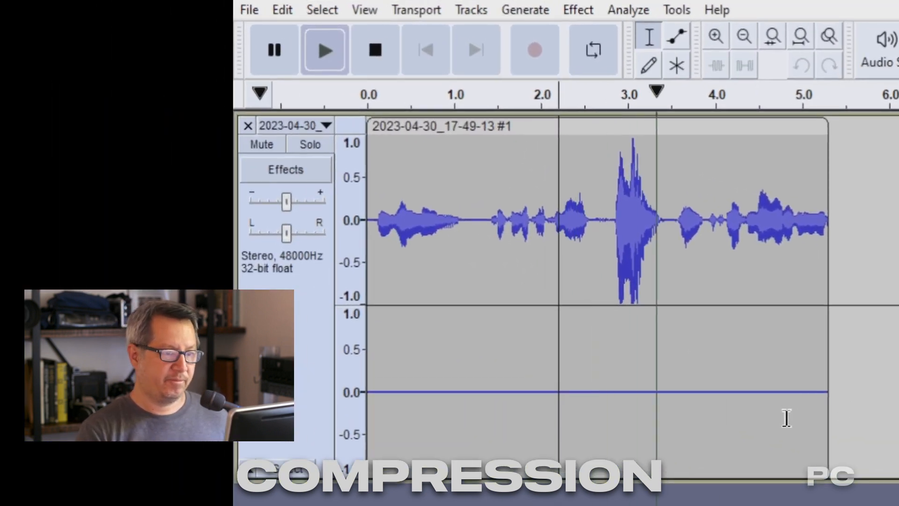
pyautogui.press('space')
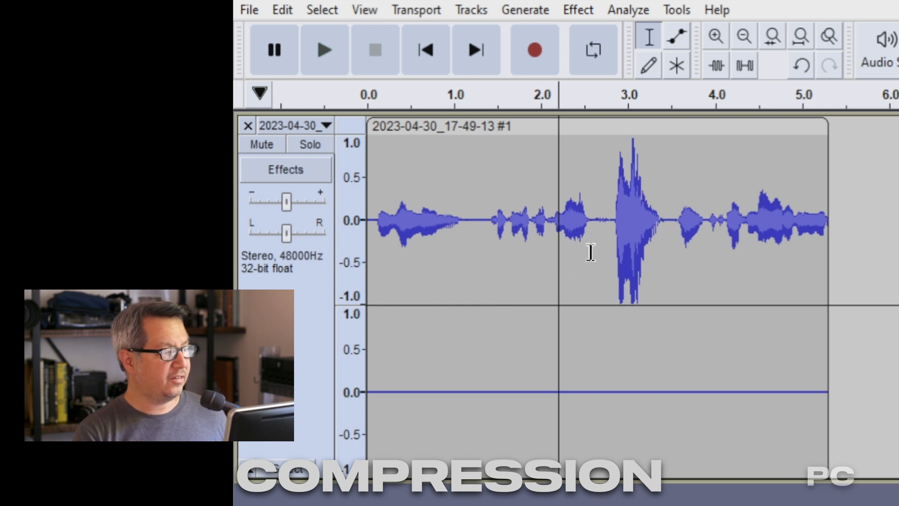
pyautogui.moveTo(590, 252); pyautogui.dragTo(366, 259)
pyautogui.press('space')
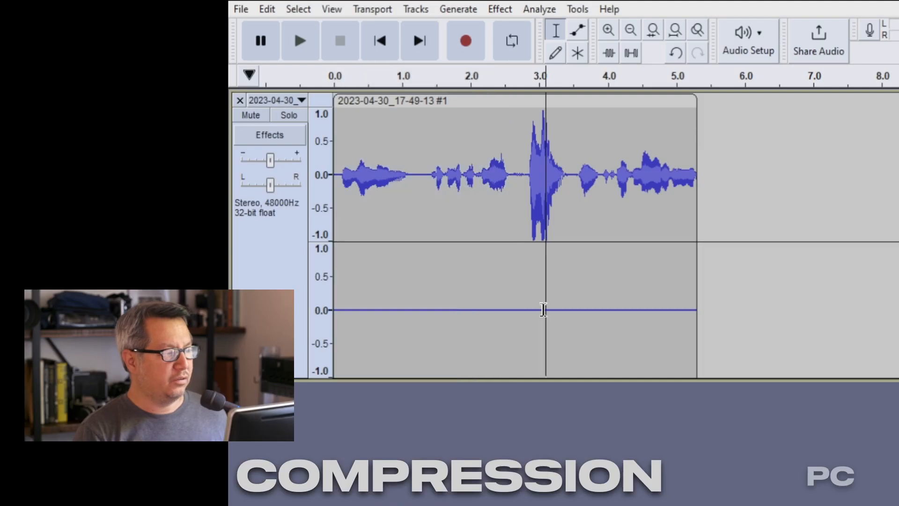
# Step: Select the whole track, then open and close its realtime effects panel
pyautogui.moveTo(724, 176); pyautogui.dragTo(262, 152)
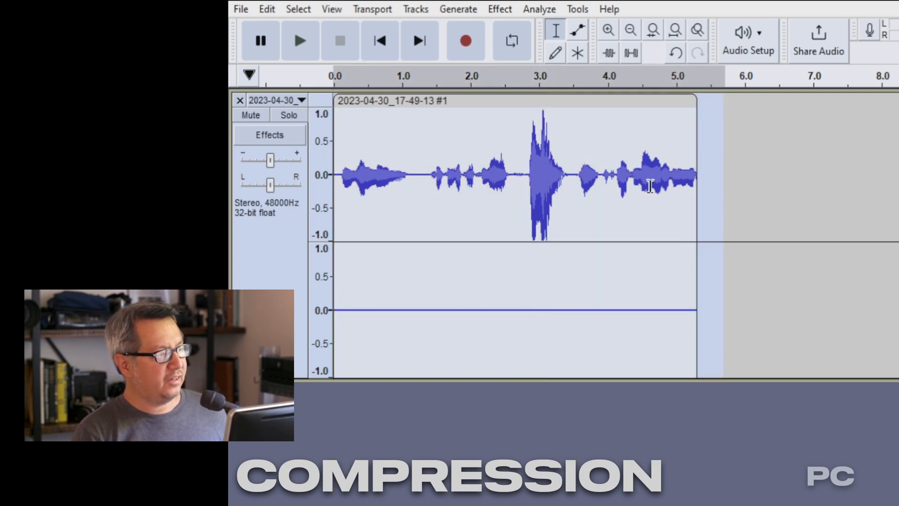
pyautogui.click(658, 186)
pyautogui.moveTo(721, 186); pyautogui.dragTo(461, 189)
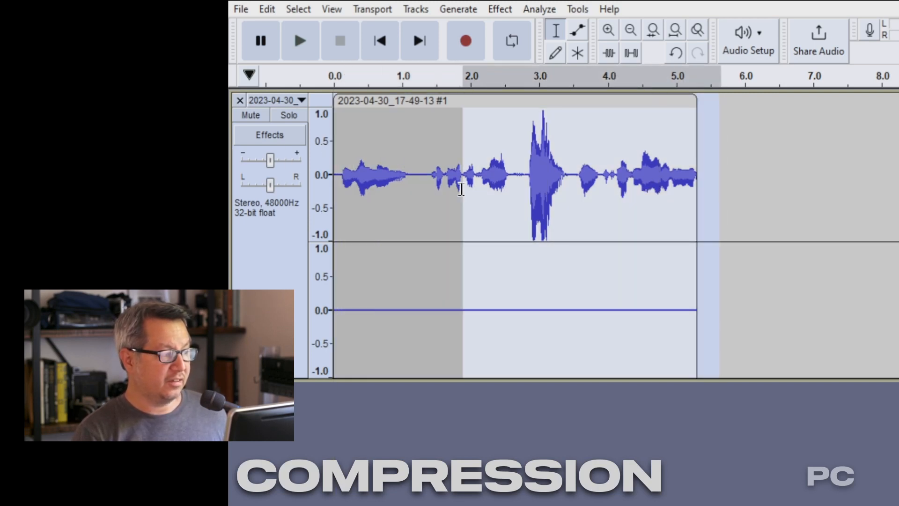
pyautogui.click(524, 201)
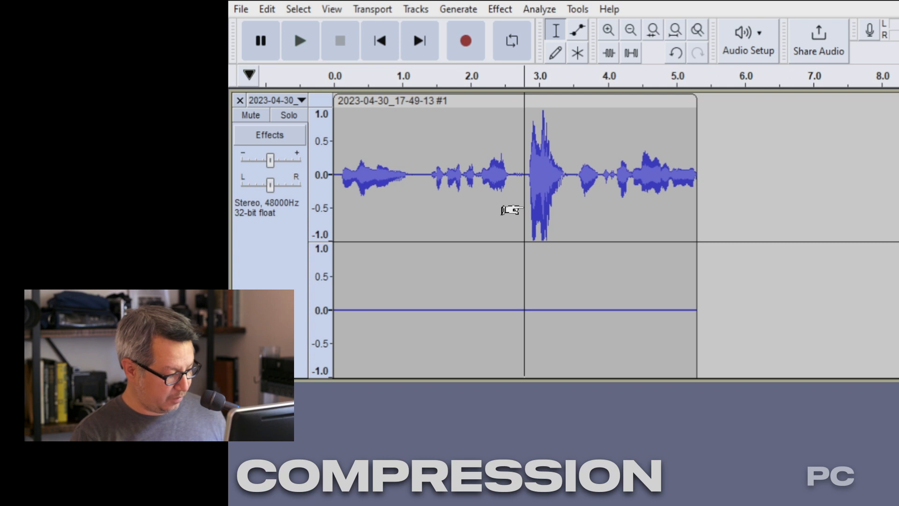
pyautogui.hotkey('ctrl', 'a')
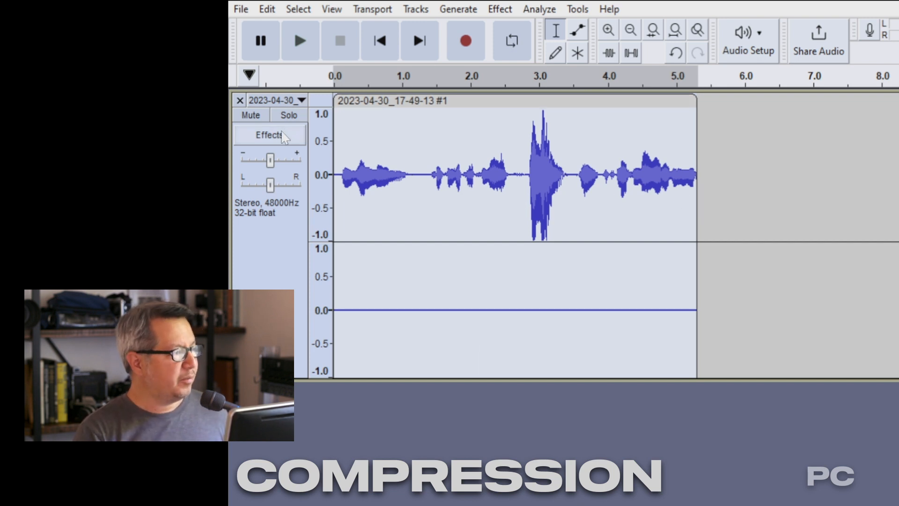
pyautogui.click(261, 138)
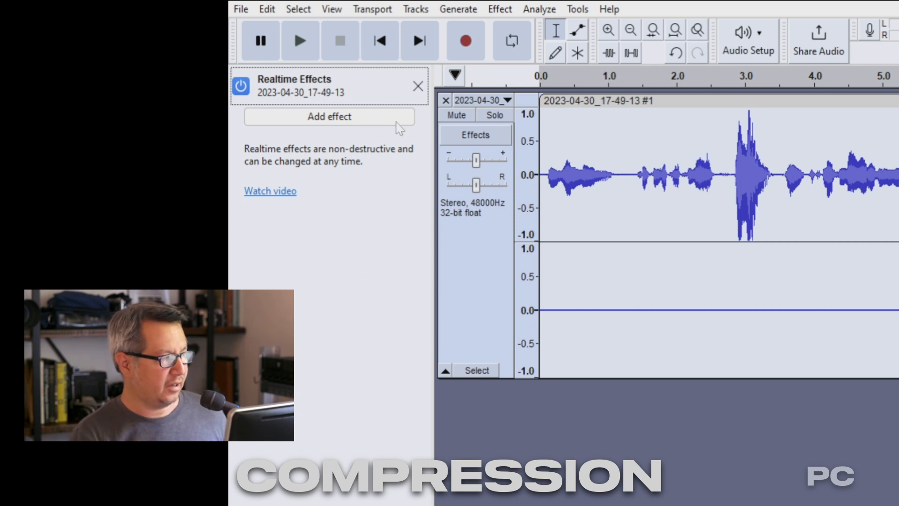
pyautogui.click(417, 86)
# Step: Split the stereo track to mono and delete the silent second mono track
pyautogui.click(539, 211)
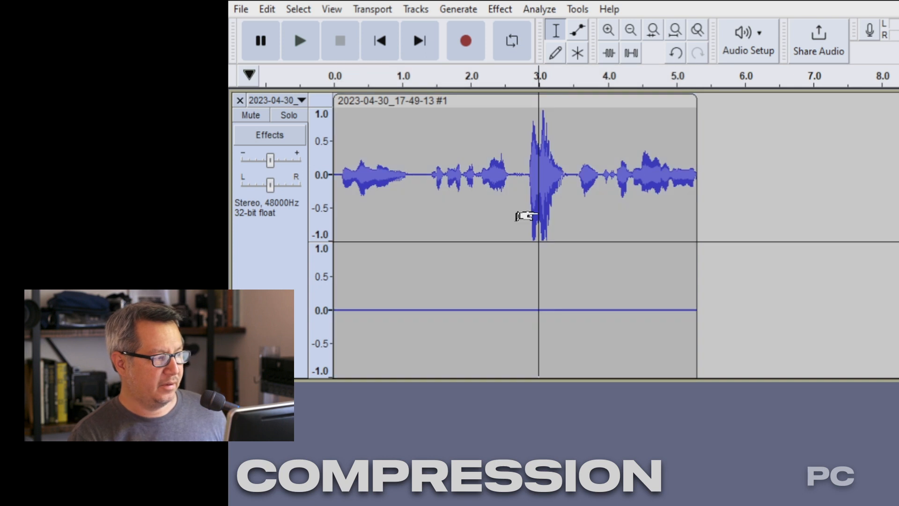
pyautogui.click(623, 211)
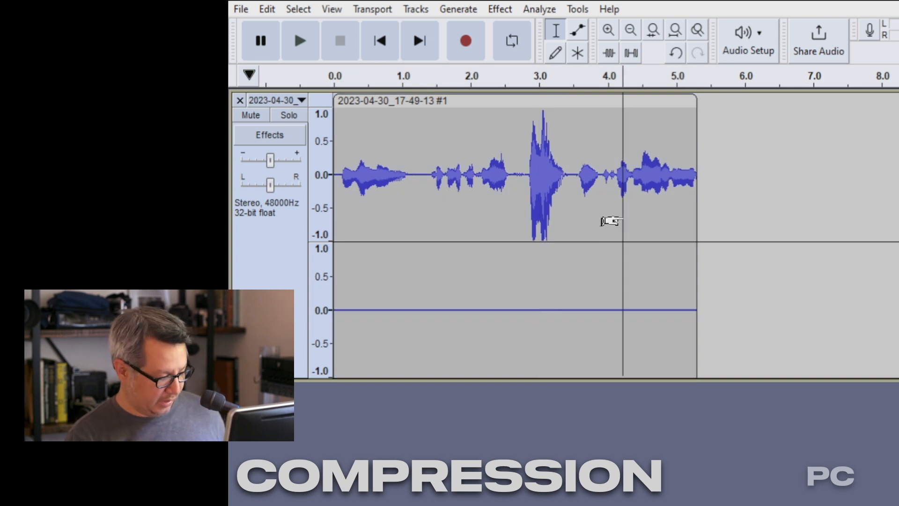
pyautogui.hotkey('ctrl', 'a')
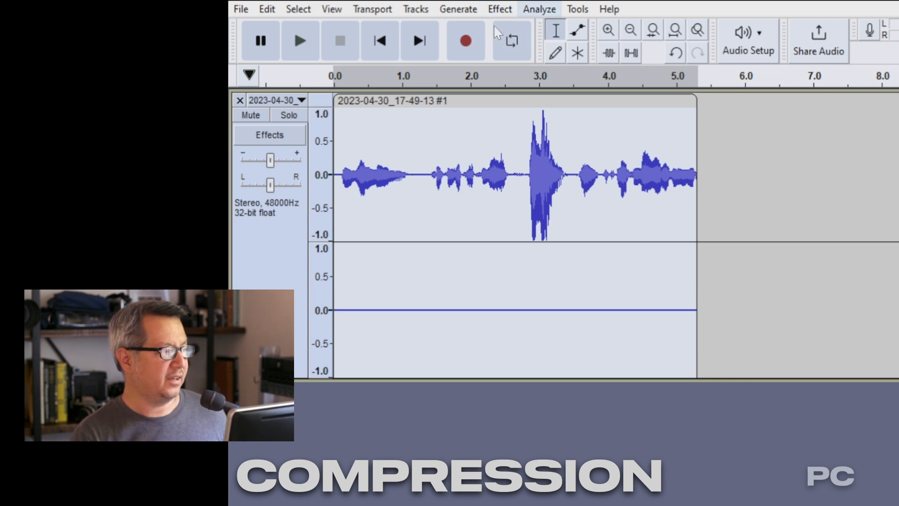
pyautogui.rightClick(254, 252)
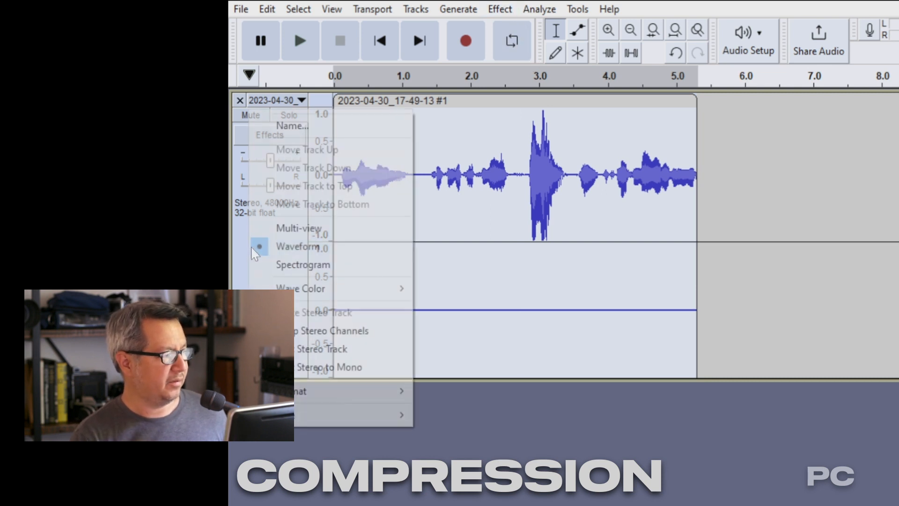
pyautogui.click(322, 367)
pyautogui.click(240, 245)
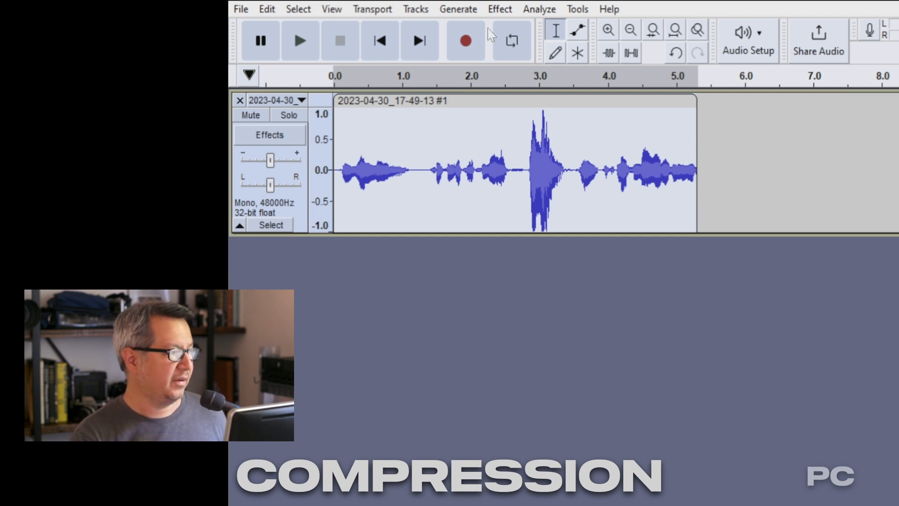
# Step: Open the Plugin Manager and browse through the list of installed plugins
pyautogui.click(500, 10)
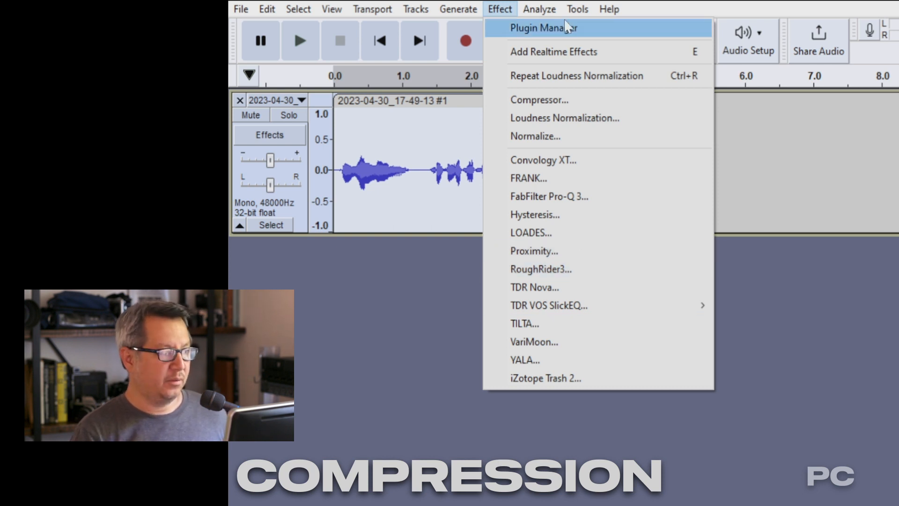
pyautogui.moveTo(523, 19)
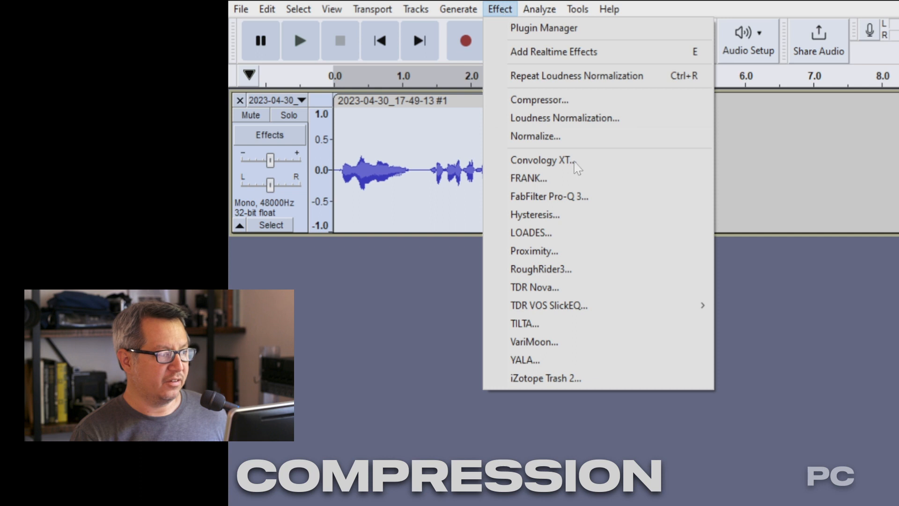
pyautogui.click(521, 28)
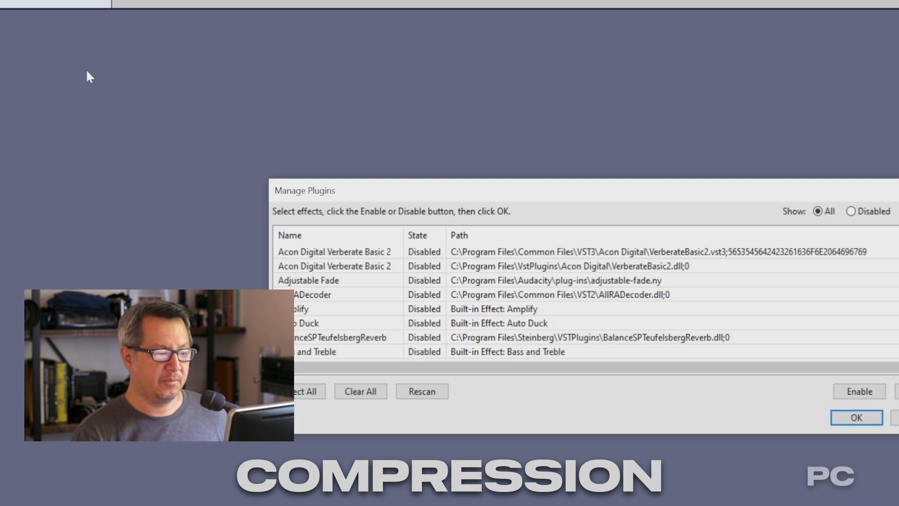
pyautogui.scroll(-20, 345, 271)
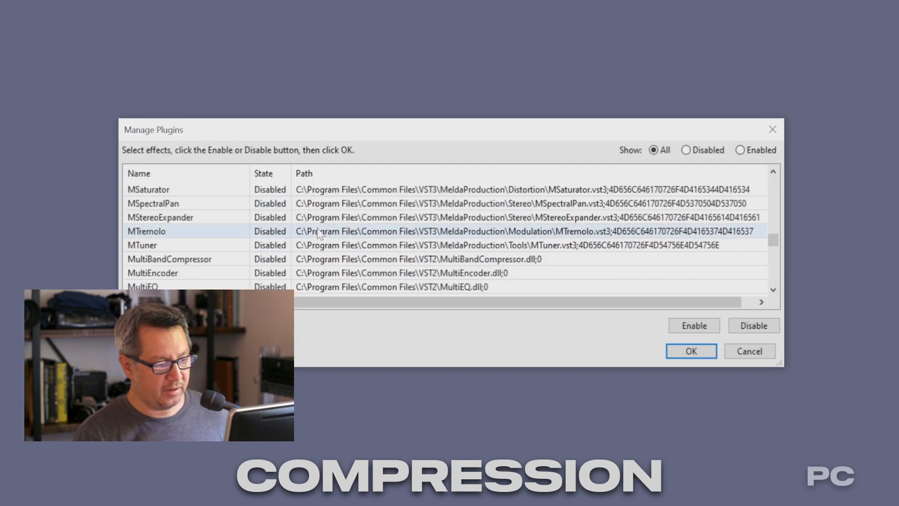
pyautogui.scroll(3, 316, 231)
pyautogui.scroll(-20, 317, 231)
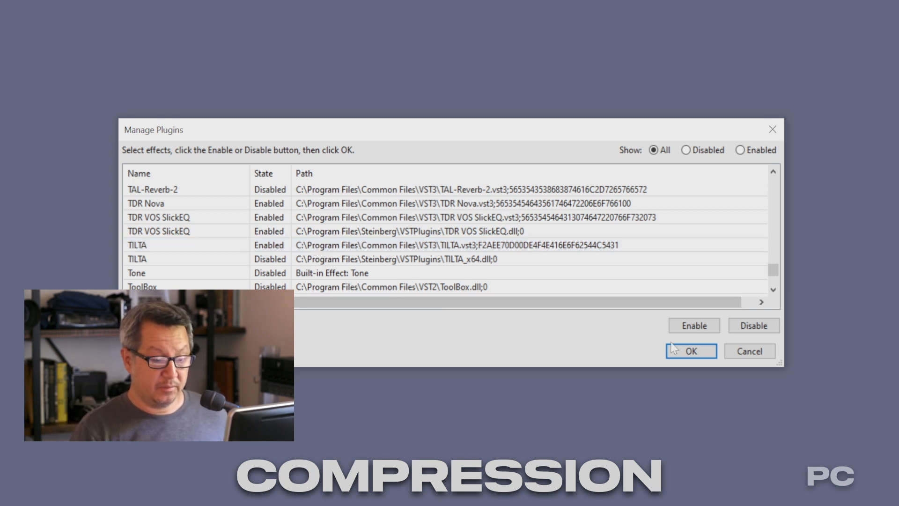
pyautogui.click(734, 357)
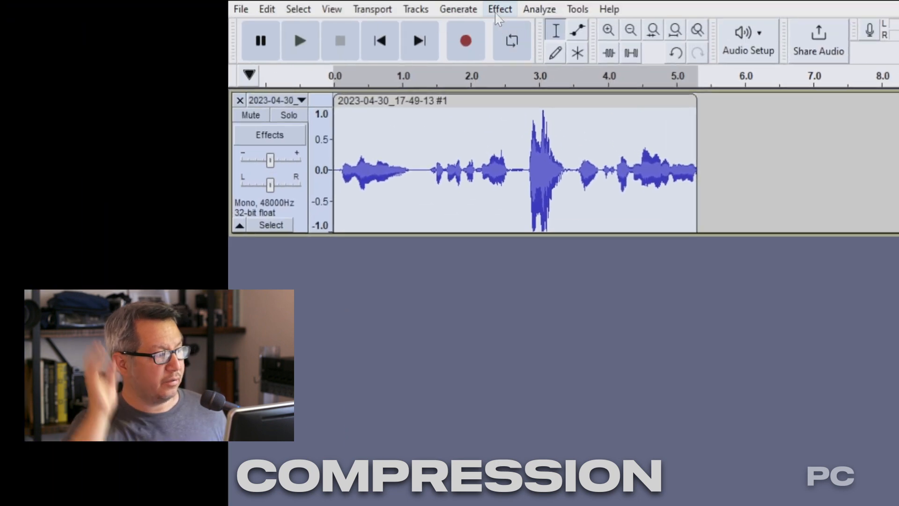
# Step: Open the Compressor effect for the selected recording and reposition its dialog
pyautogui.click(497, 10)
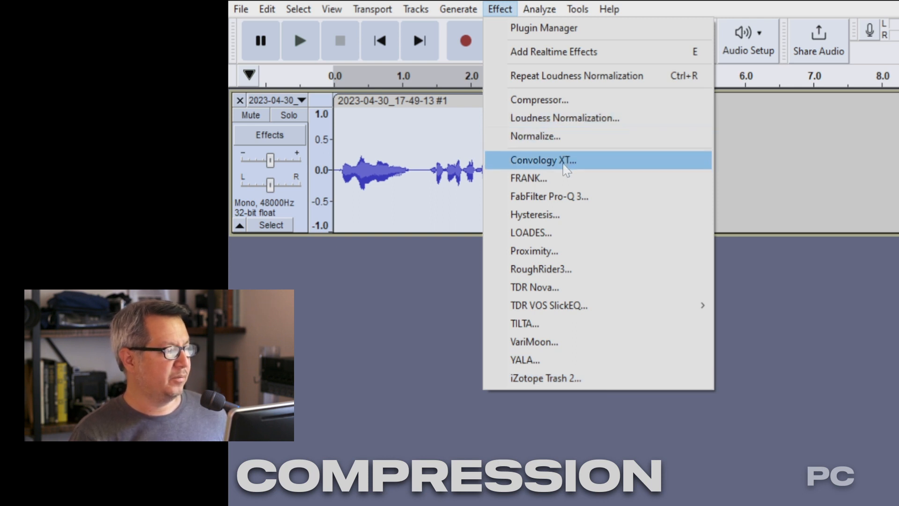
pyautogui.click(544, 107)
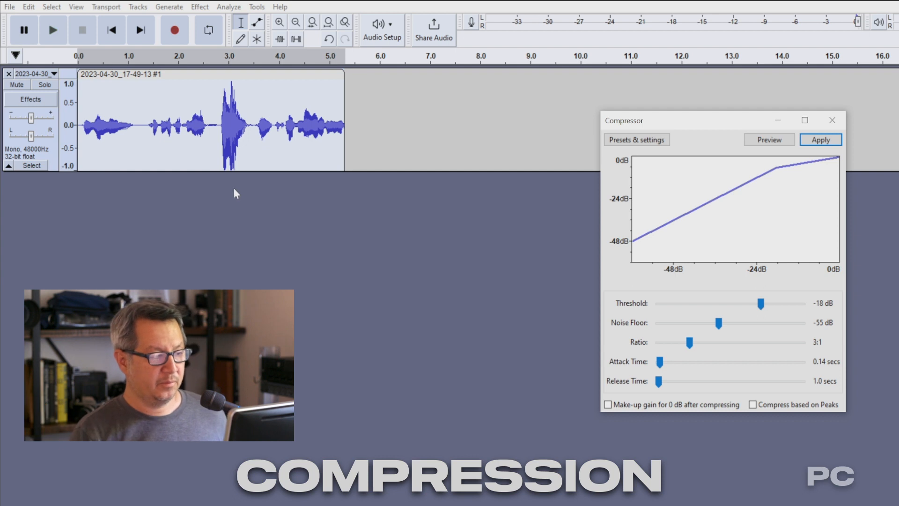
pyautogui.moveTo(712, 121); pyautogui.dragTo(683, 109)
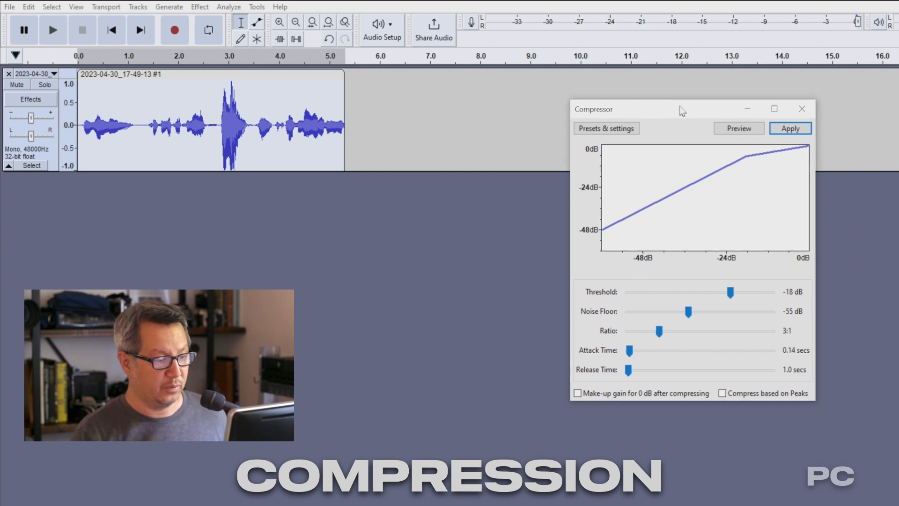
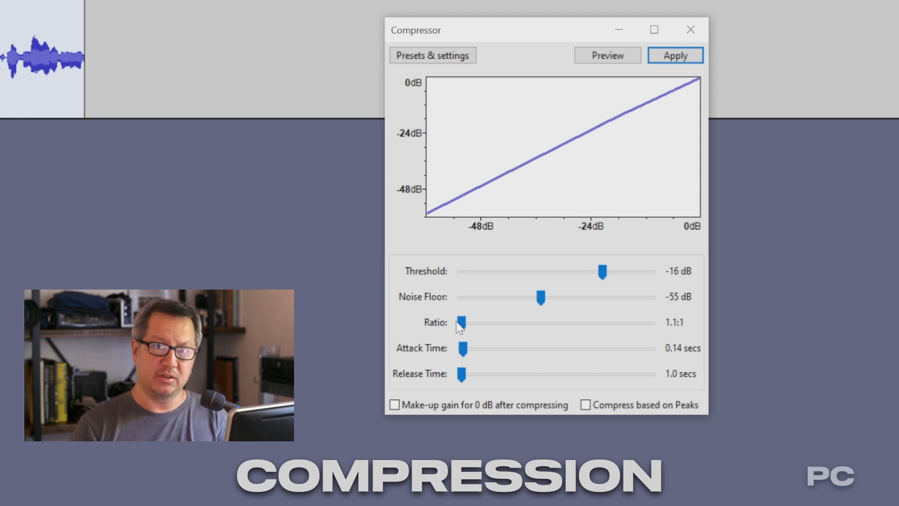
# Step: Set the Compressor ratio to 10:1 and apply the compression to the recording
pyautogui.moveTo(459, 323); pyautogui.dragTo(478, 328)
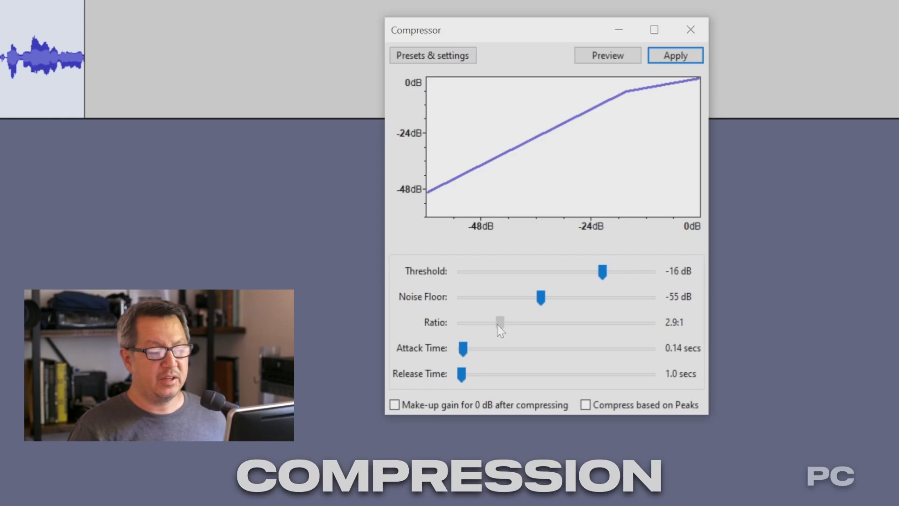
pyautogui.moveTo(497, 323); pyautogui.dragTo(500, 325)
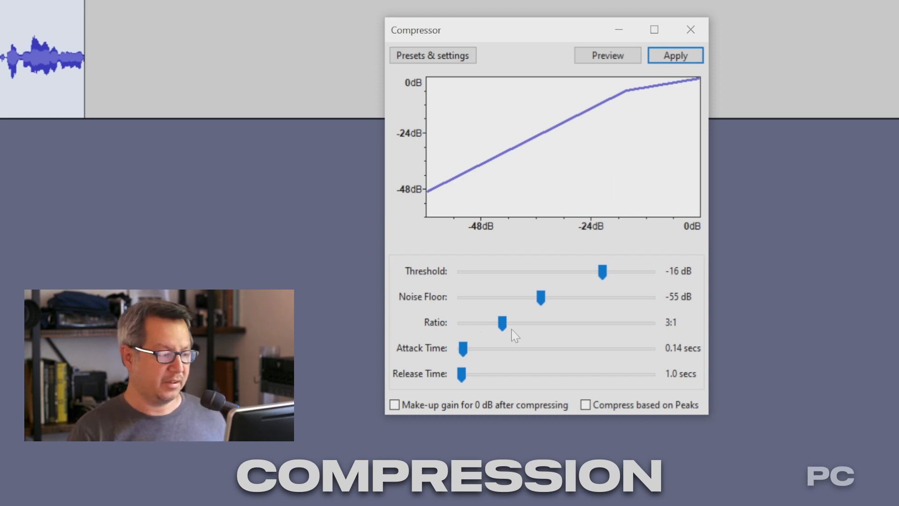
pyautogui.moveTo(504, 322); pyautogui.dragTo(472, 322)
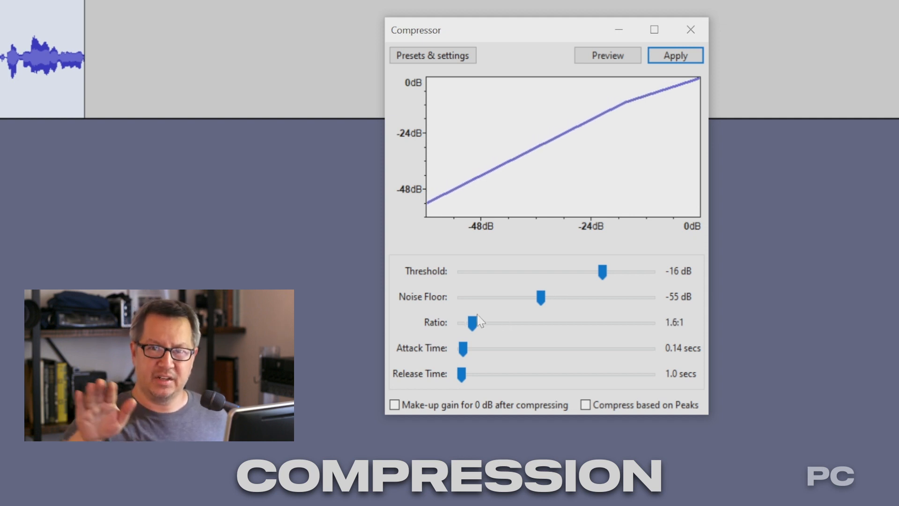
pyautogui.moveTo(473, 322); pyautogui.dragTo(681, 324)
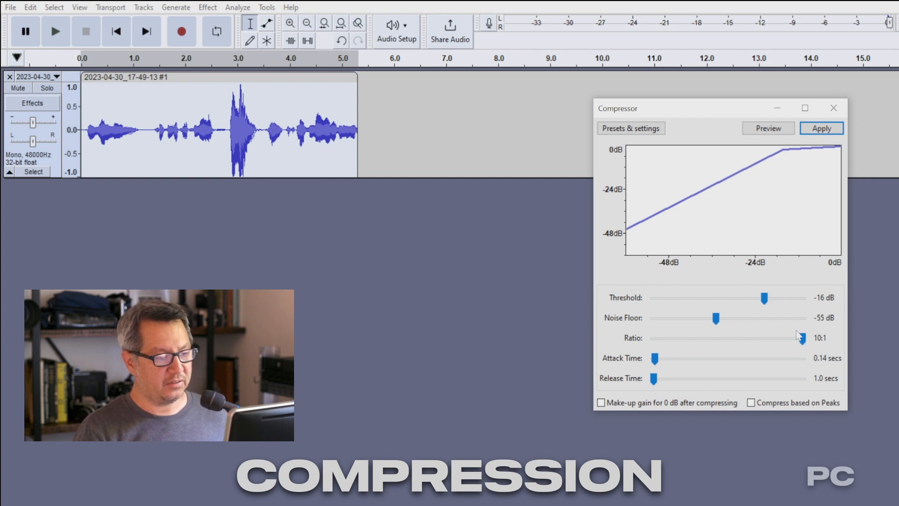
pyautogui.click(823, 130)
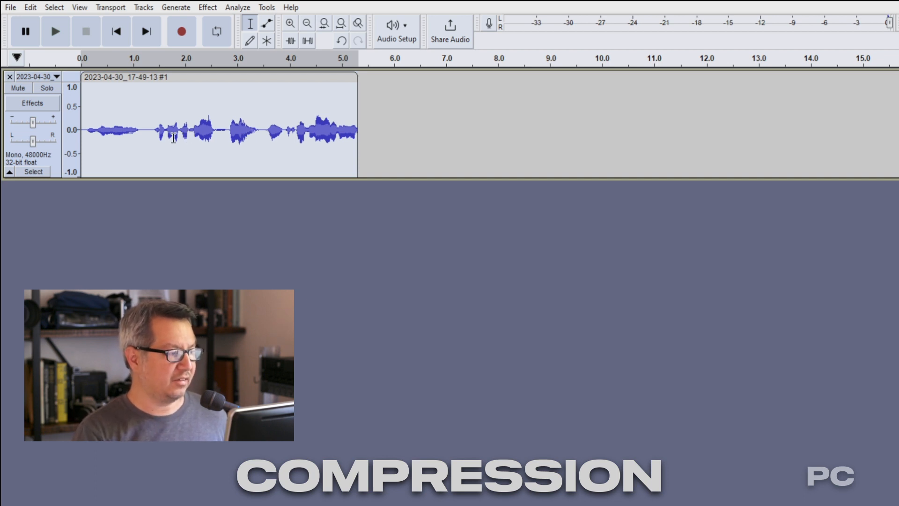
# Step: Play back the compressed recording from about 1.5 seconds to hear the effect
pyautogui.click(159, 138)
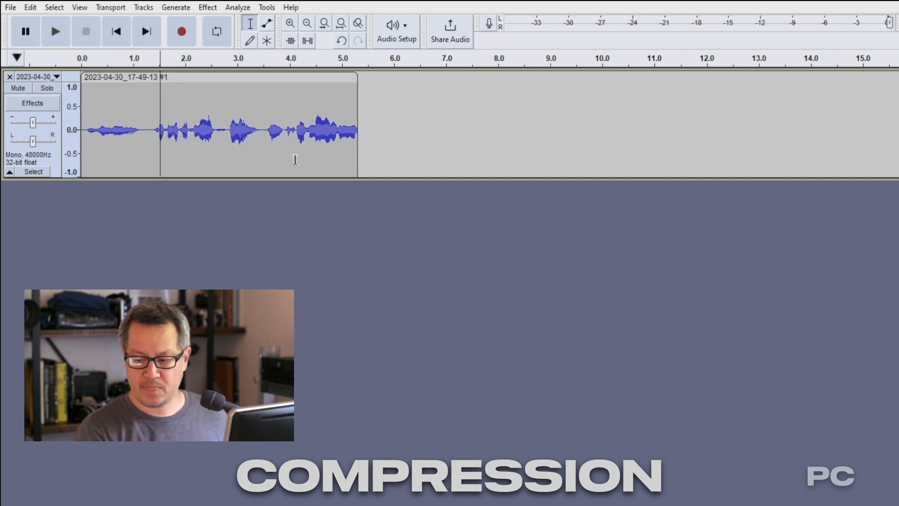
pyautogui.press('space')
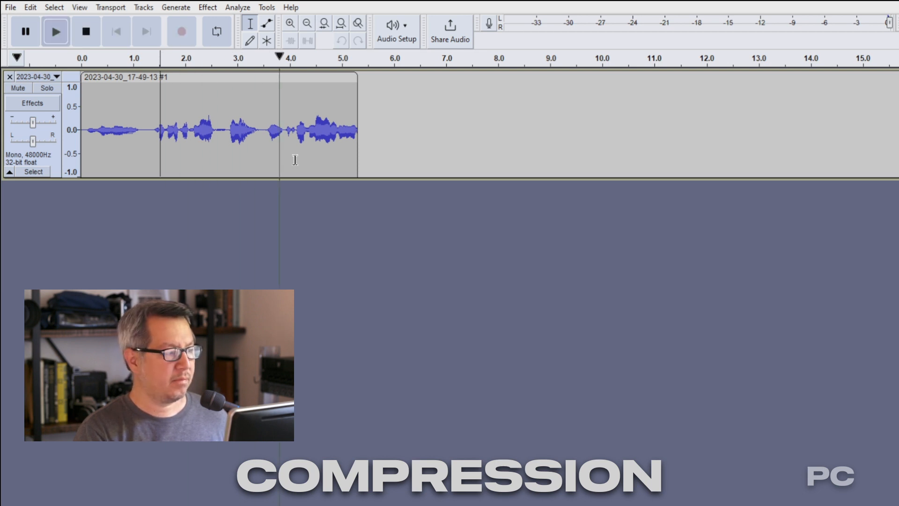
pyautogui.press('space')
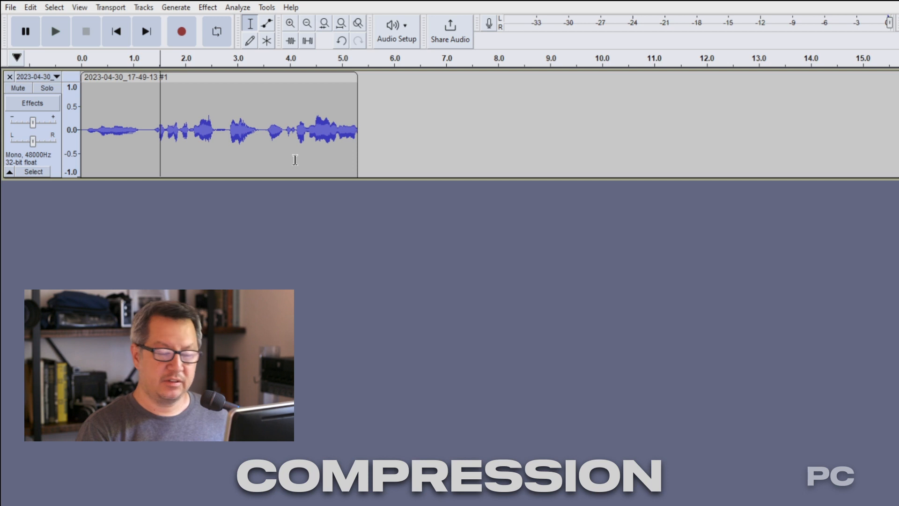
pyautogui.press('space')
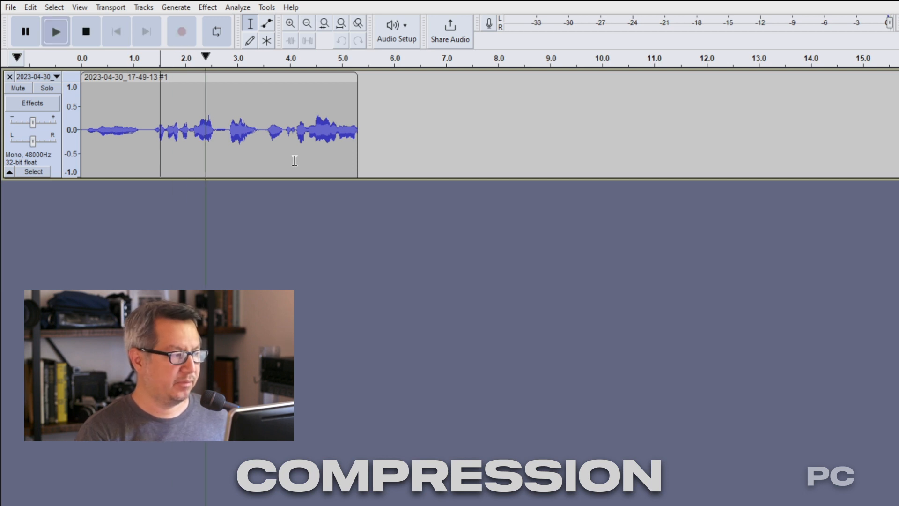
pyautogui.press('space')
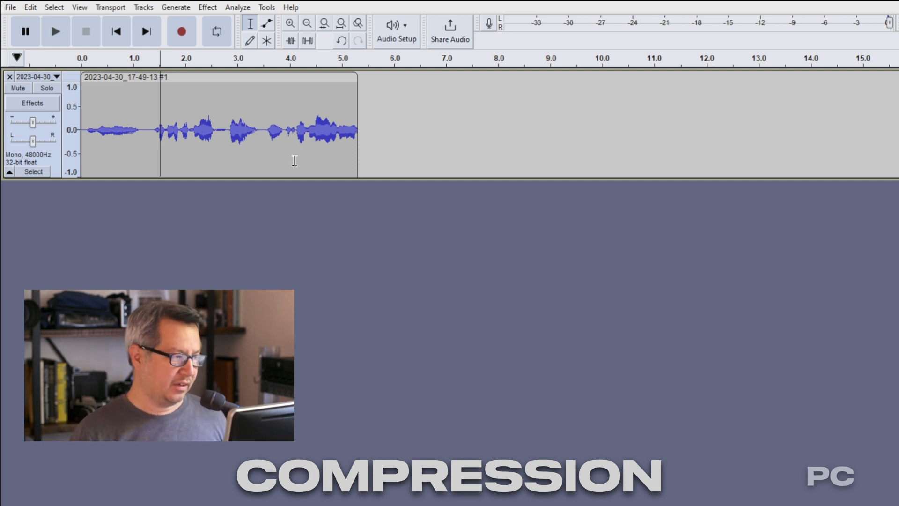
# Step: Undo the 10:1 compression on the recording
pyautogui.click(208, 143)
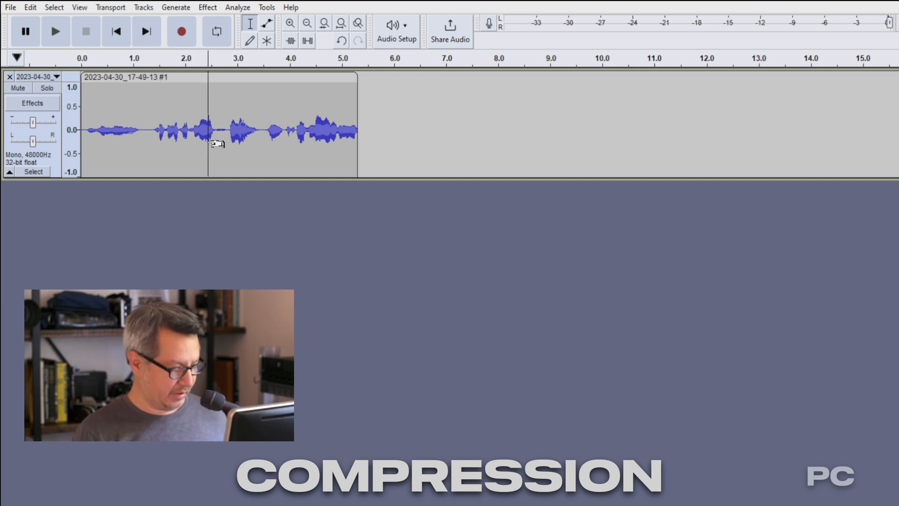
pyautogui.hotkey('ctrl', 'z')
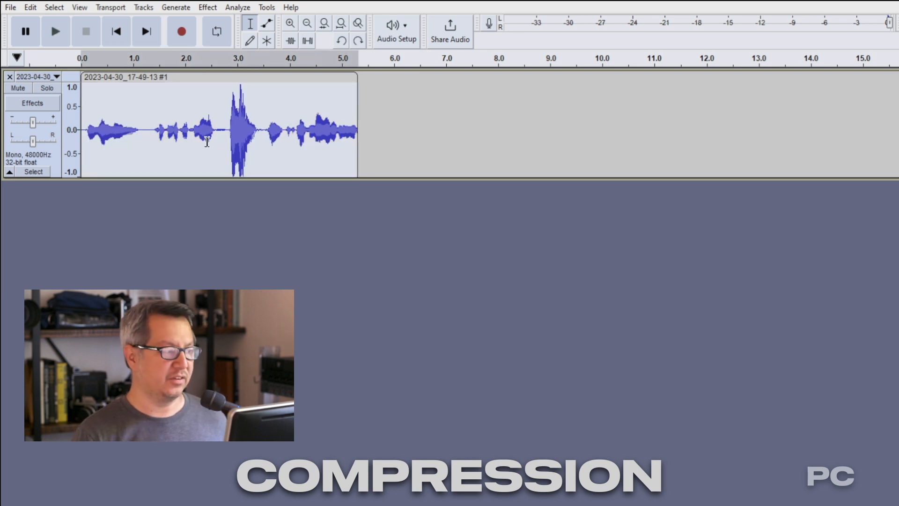
# Step: Reopen the Compressor, set the ratio to 3:1 and apply it to the recording
pyautogui.click(208, 7)
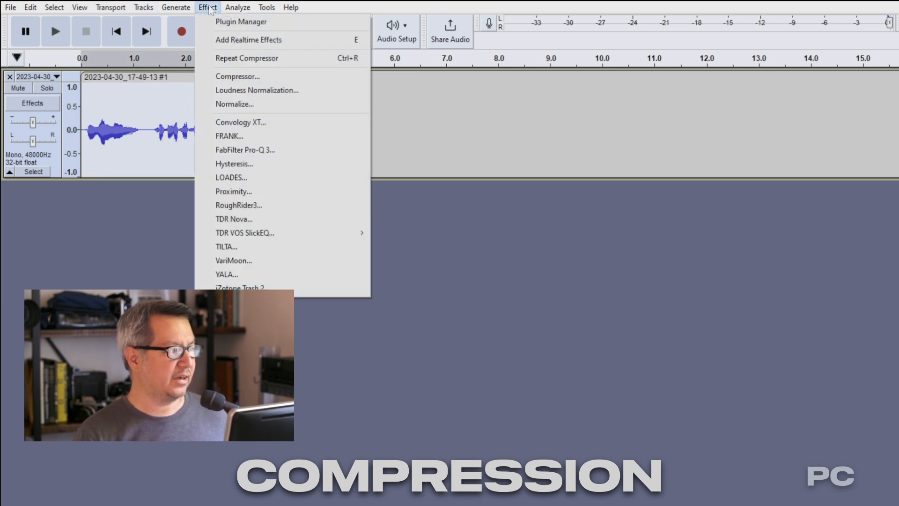
pyautogui.click(242, 77)
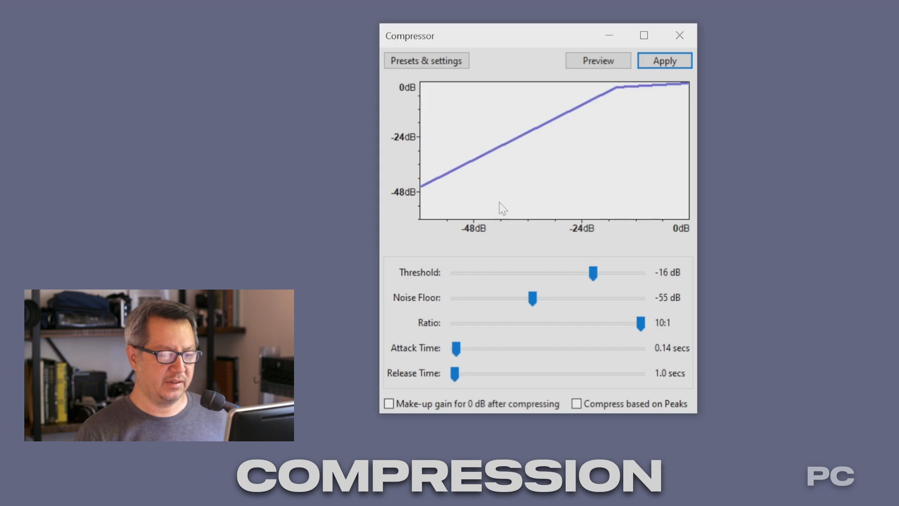
pyautogui.moveTo(642, 327); pyautogui.dragTo(499, 319)
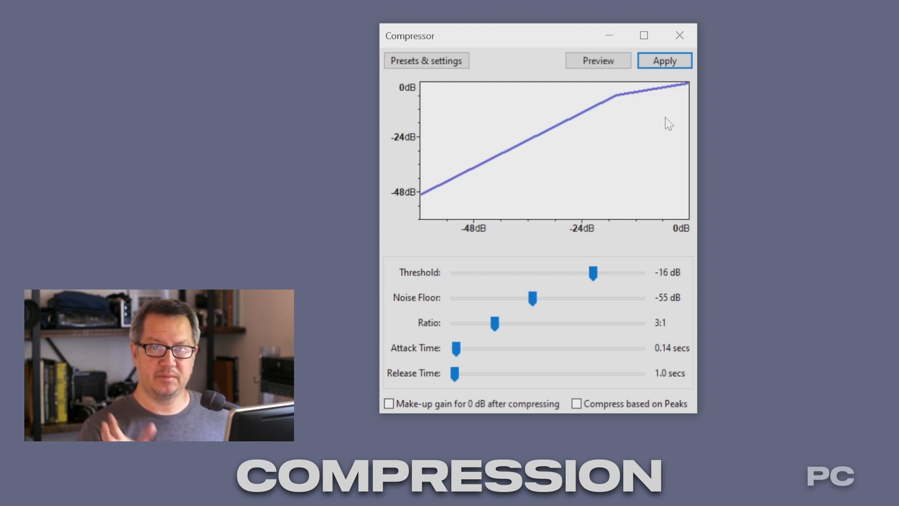
pyautogui.click(659, 63)
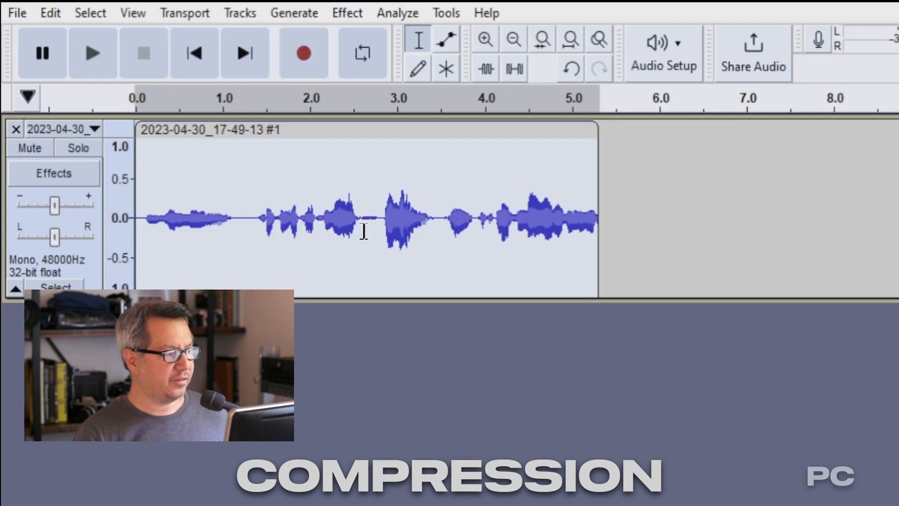
# Step: Play back the recording from about 2.3 seconds to hear the 3:1 compression
pyautogui.click(340, 234)
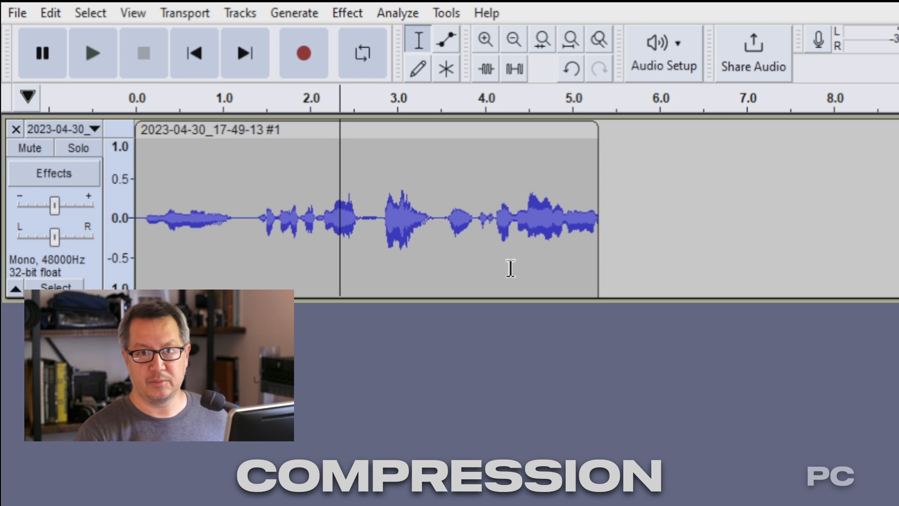
pyautogui.press('space')
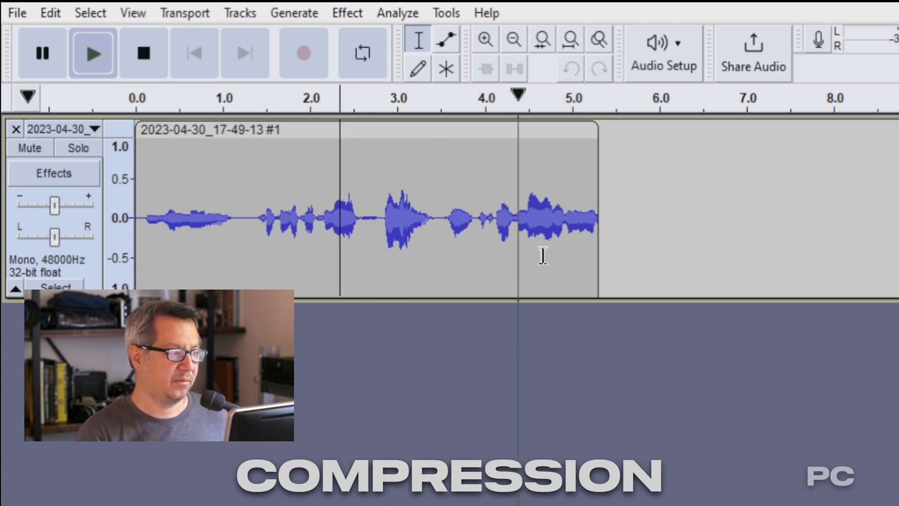
pyautogui.press('space')
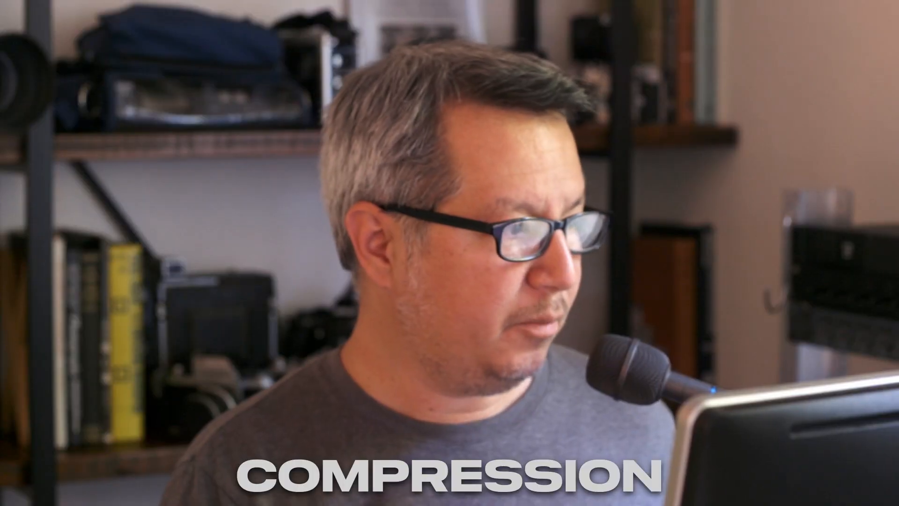